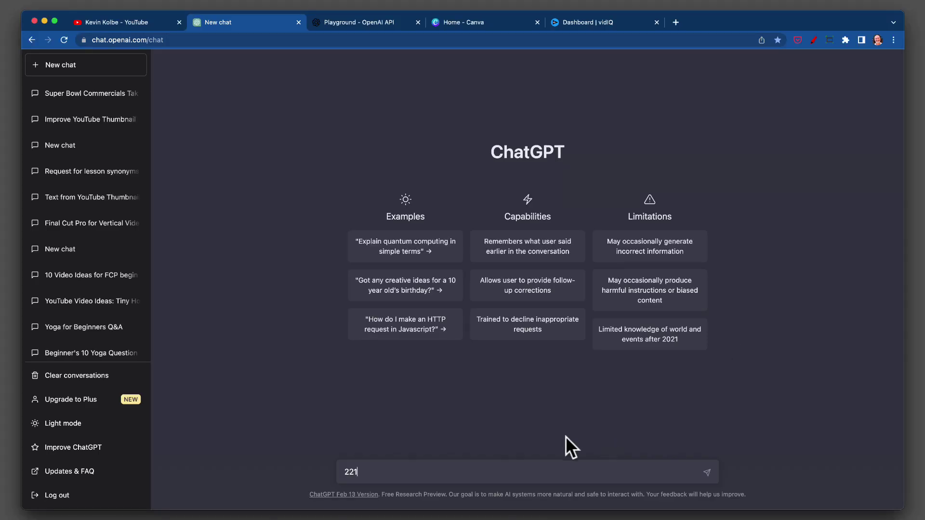
Replace the stray characters with 'What is the best camera for YouTube' and send it to ChatGPT
drag(441, 479, 331, 470)
text(What is the best camera for YouTube?)
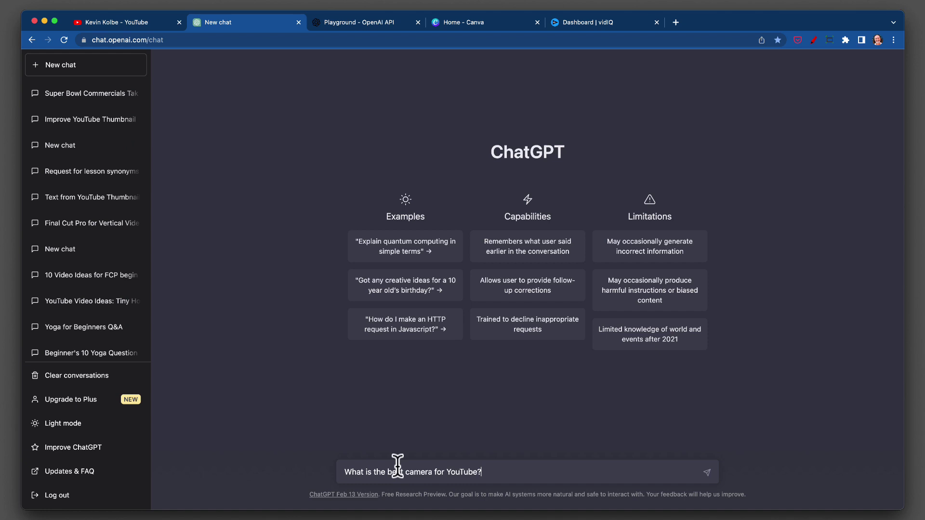
drag(498, 468, 335, 466)
key(super+c)
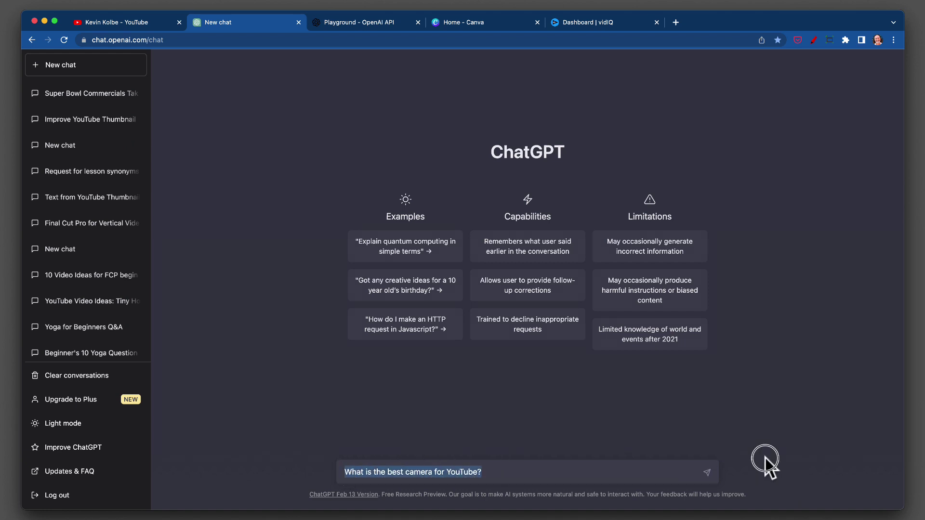
click(565, 472)
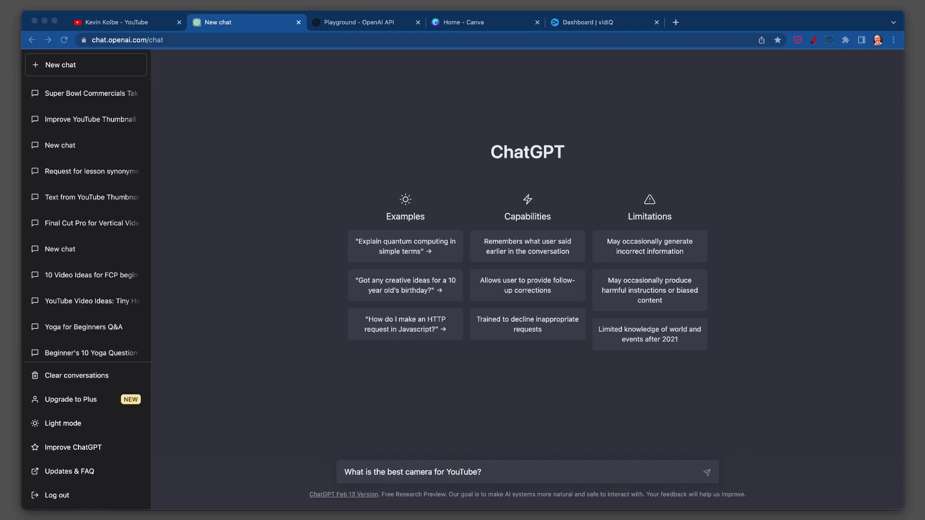
click(706, 472)
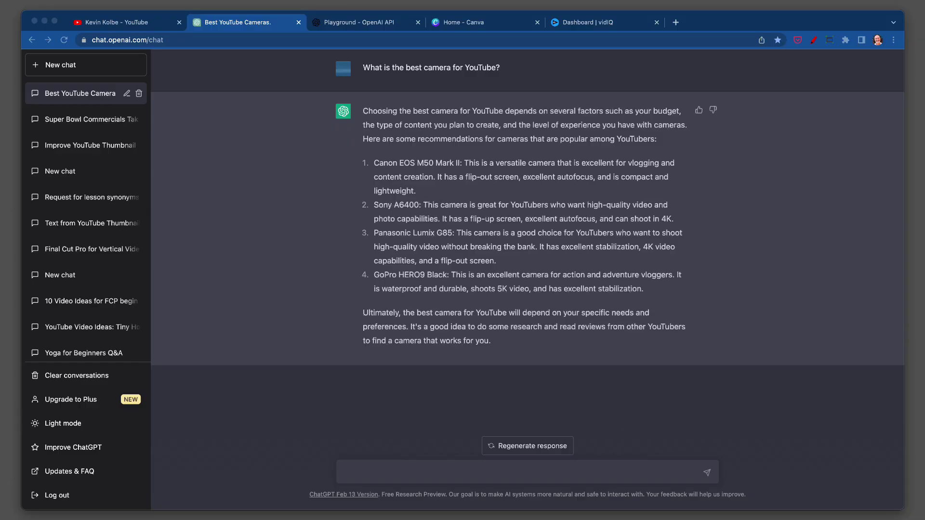
Paste the camera question into the Playground prompt and submit it for a completion
click(342, 19)
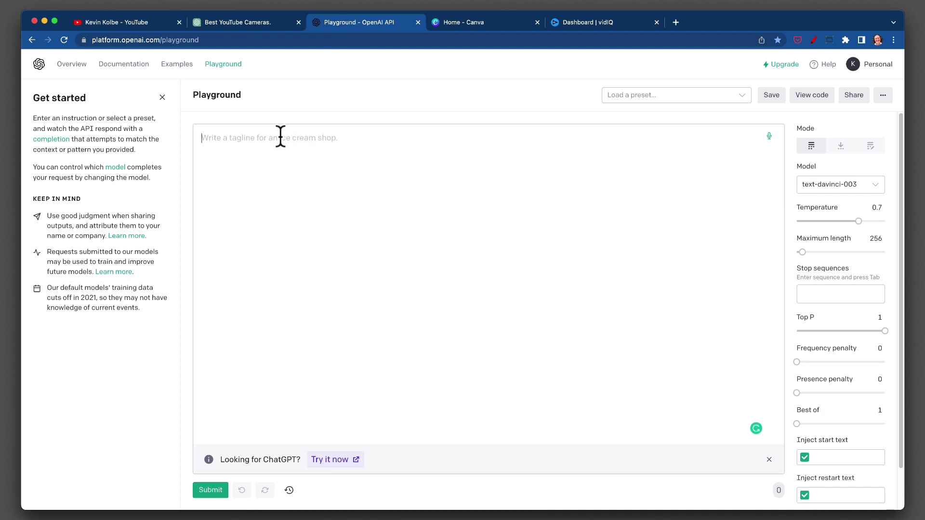
key(super+v)
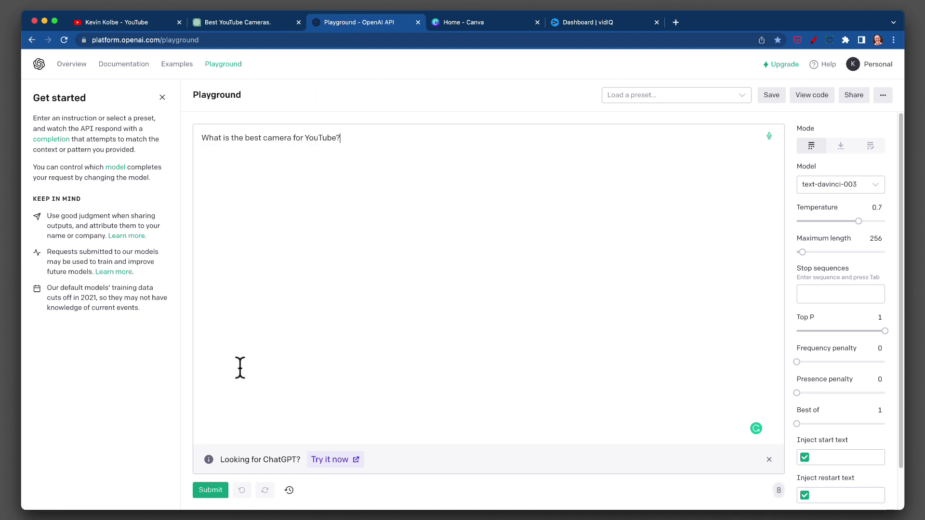
click(210, 490)
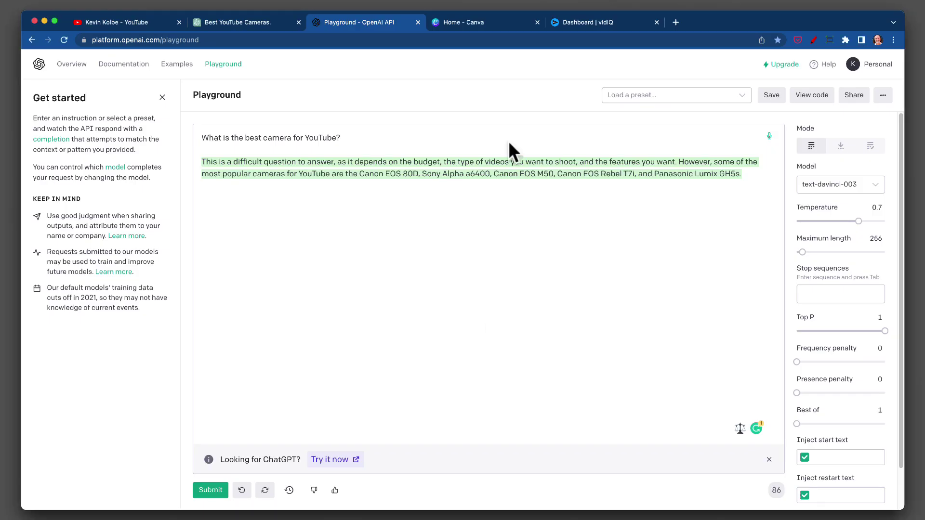
click(489, 27)
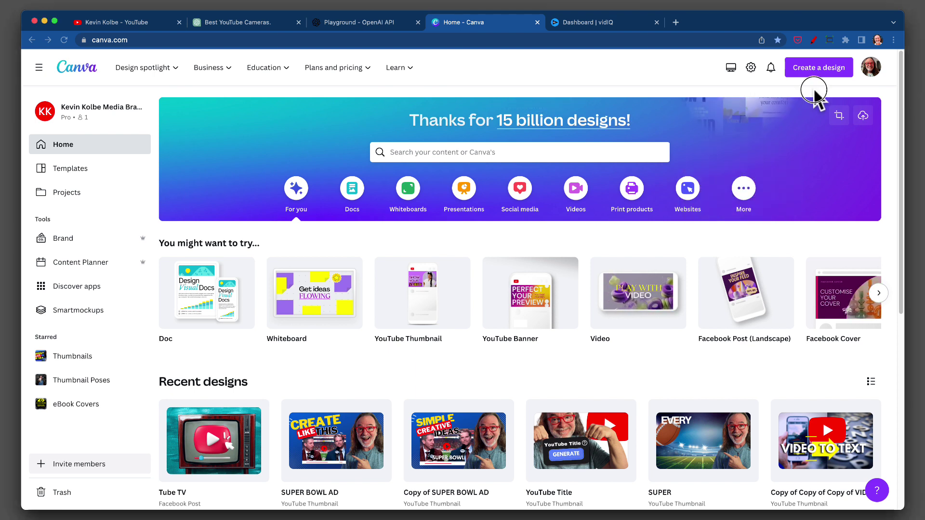
Create a new blank Canva Doc from the Doc card
click(227, 313)
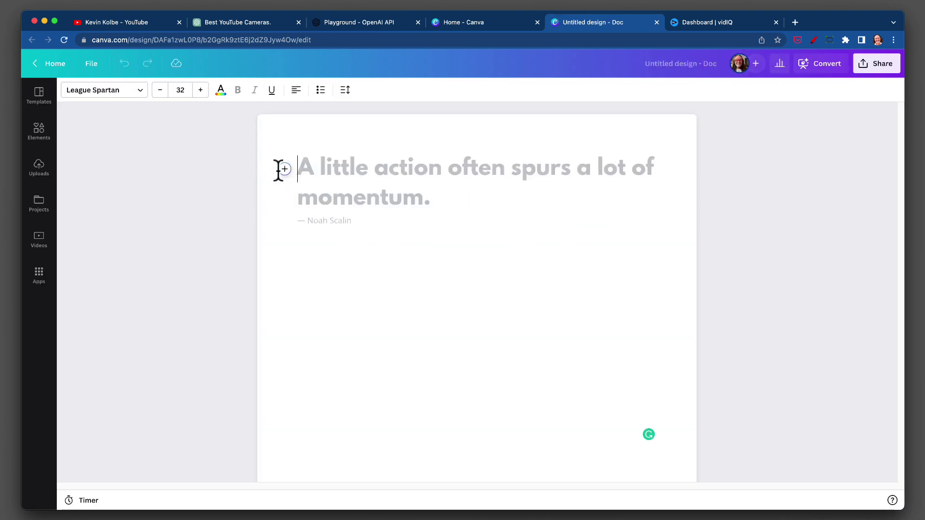
Have Magic Write answer 'What is the best camera for YouTube?' in the Doc
click(285, 170)
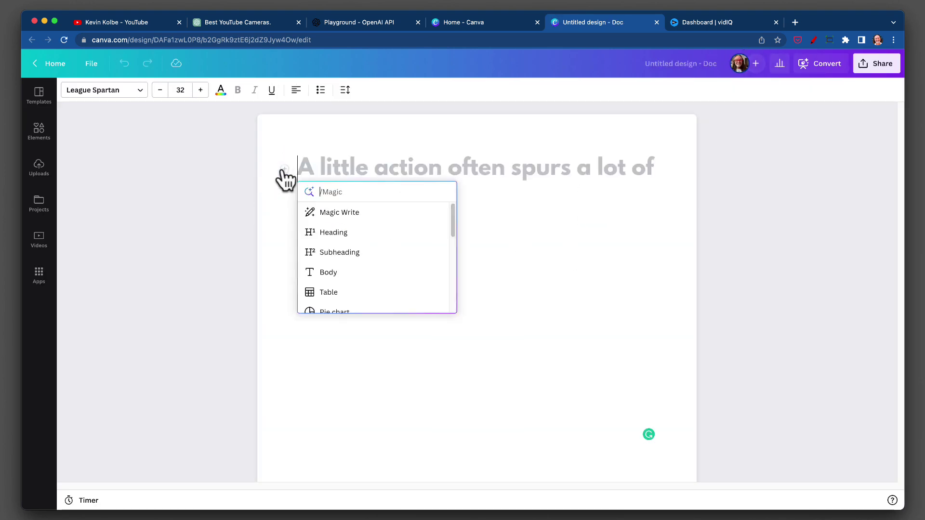
click(333, 216)
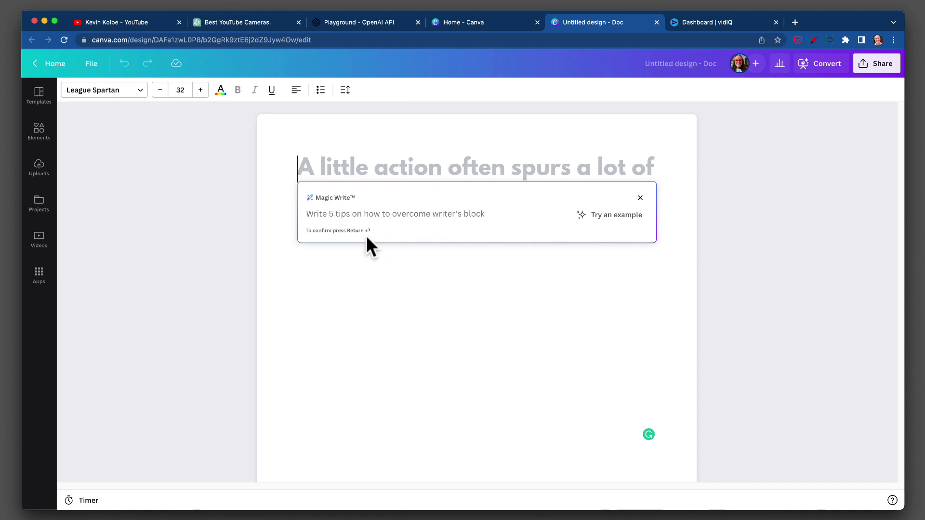
text(What is the best camera for YouTube?)
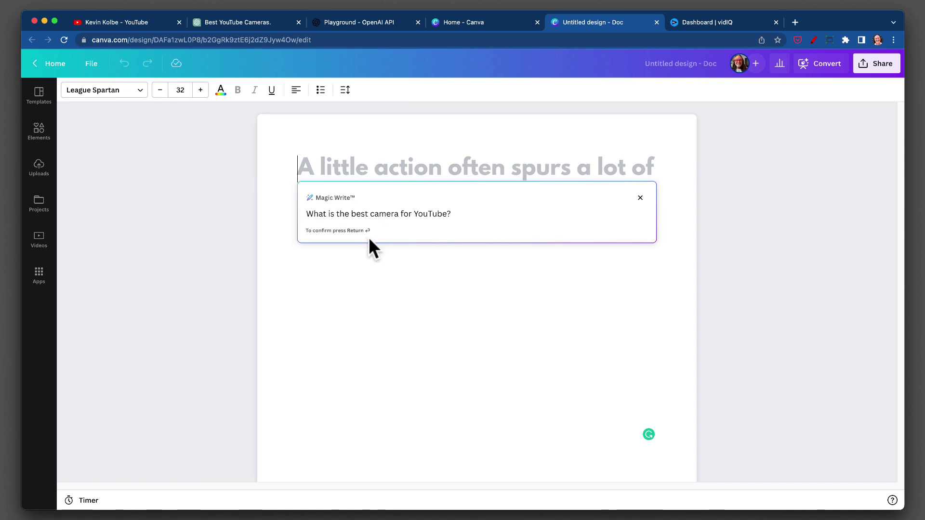
key(Return)
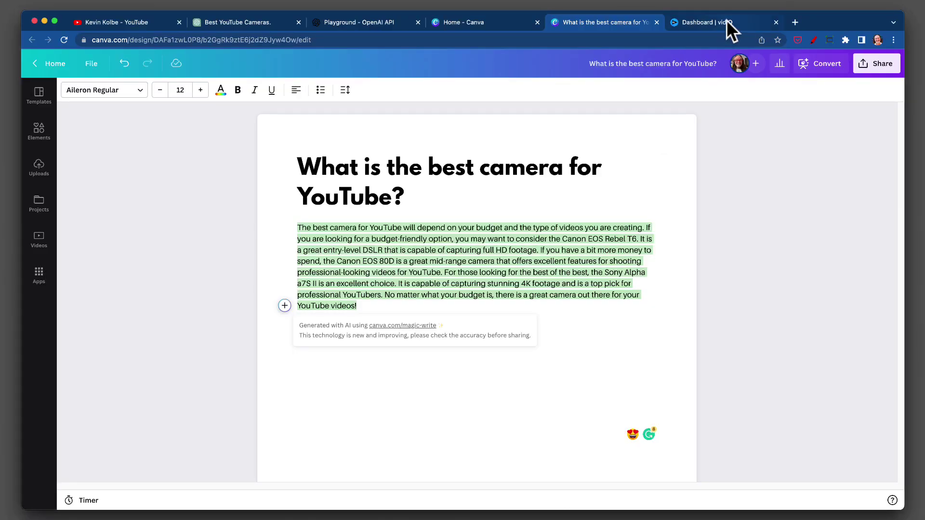
Ask vidIQ's AI Coach the camera question, then return to the Best YouTube Cameras chat
click(712, 20)
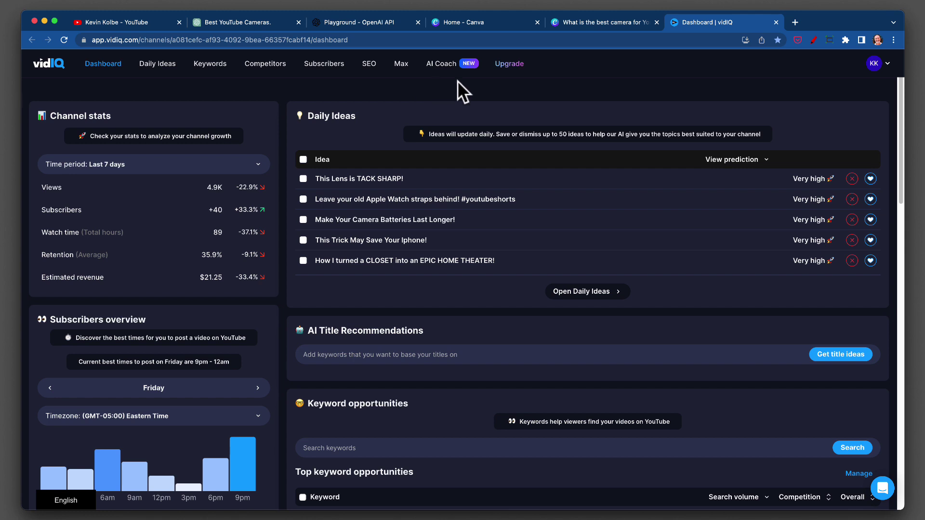
click(441, 64)
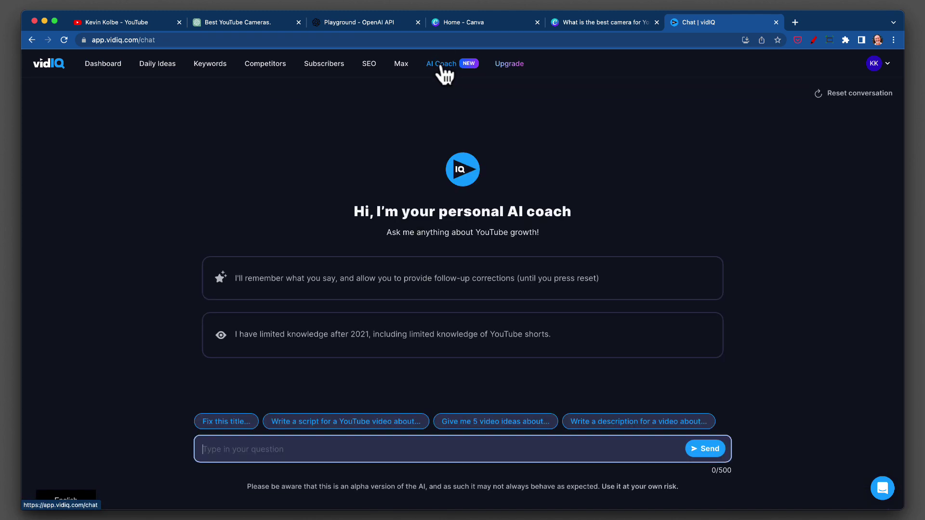
key(super+v)
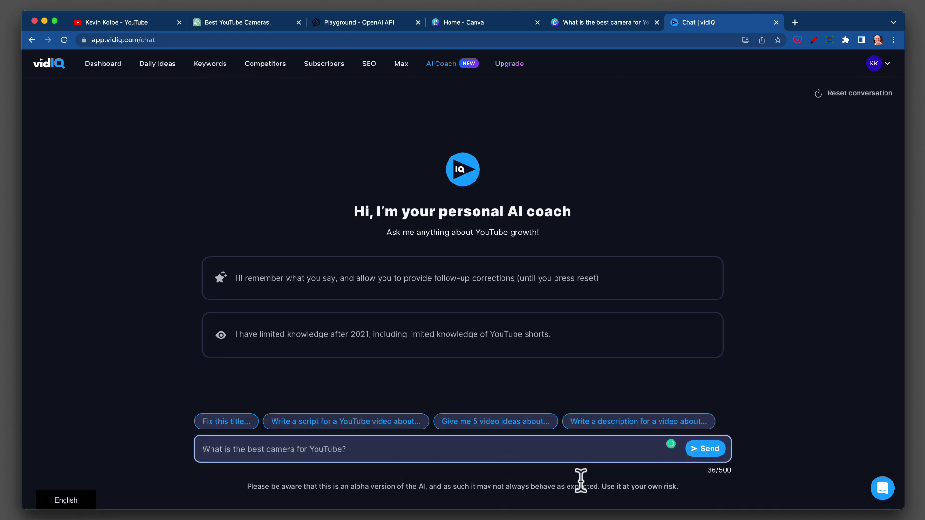
click(705, 449)
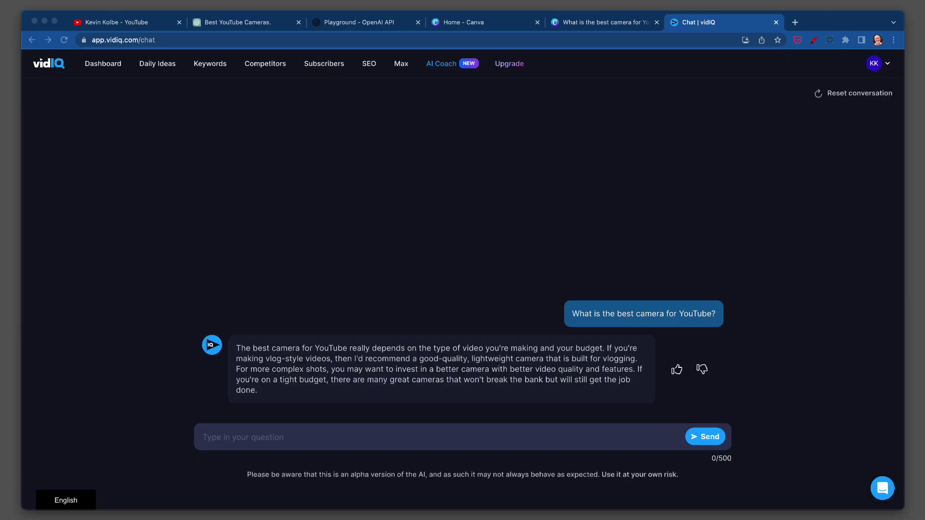
click(817, 227)
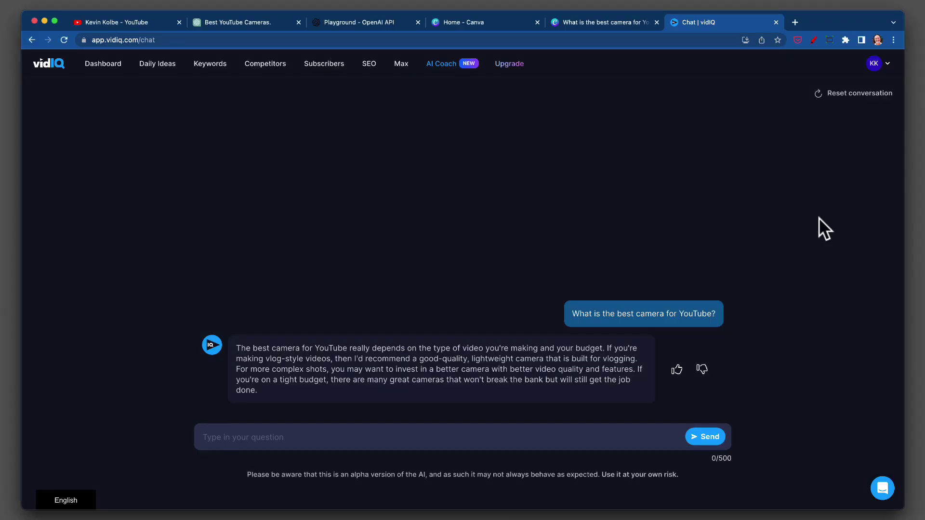
click(213, 19)
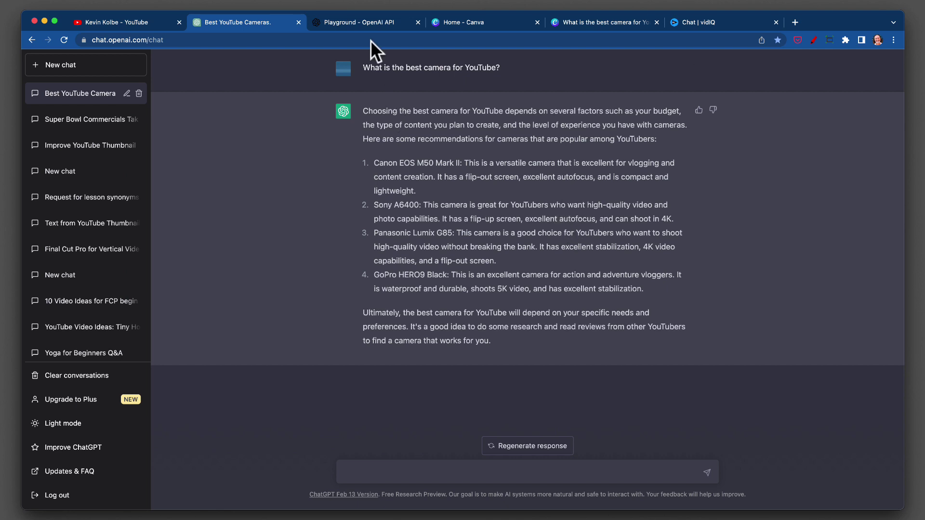
Review the camera answers in Playground, Canva and vidIQ, then ready a new ChatGPT message
click(360, 25)
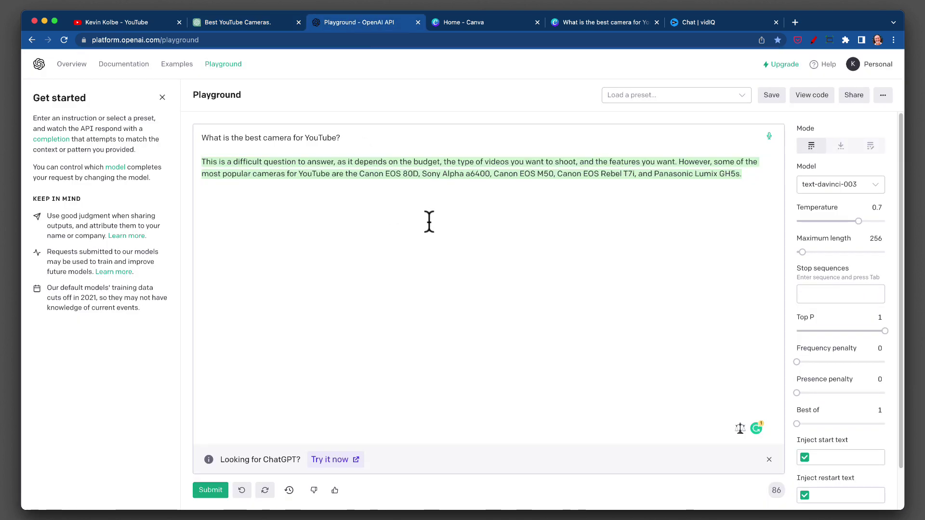
click(594, 24)
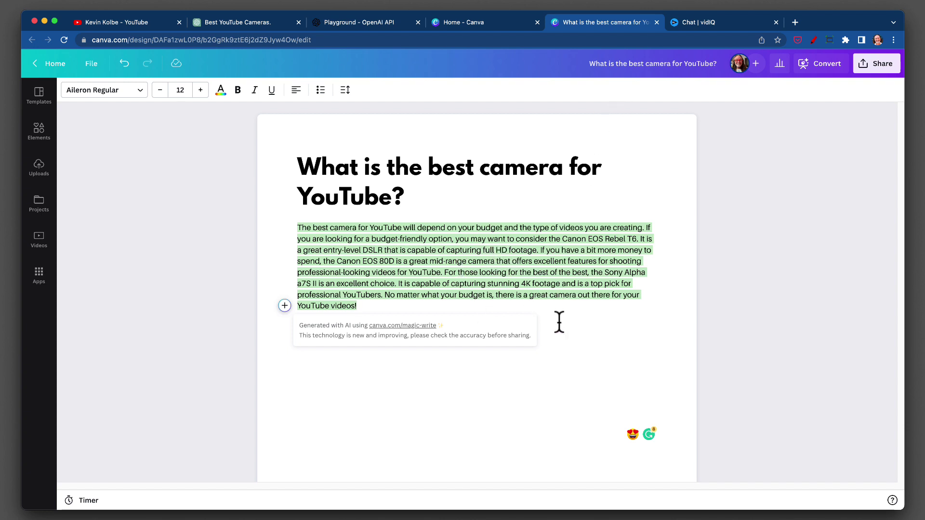
click(687, 22)
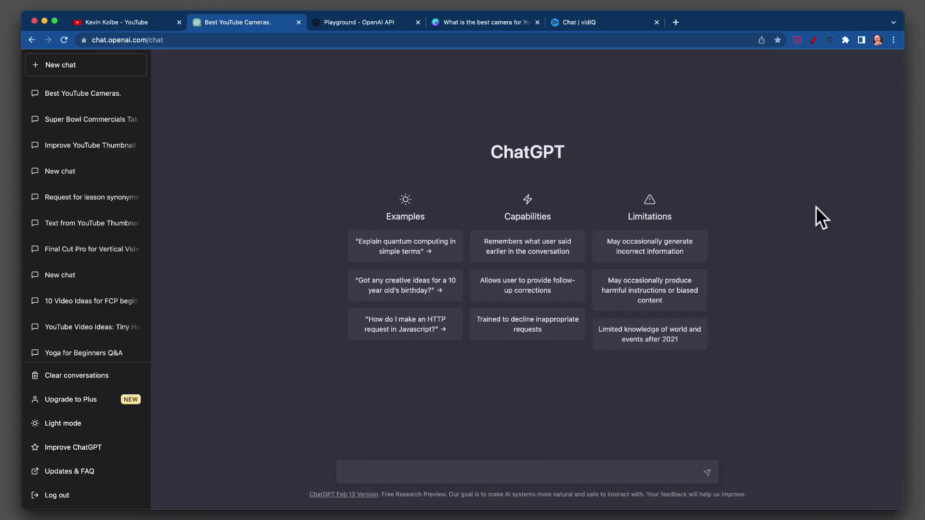
click(422, 474)
Send 'How can creators make money on YouTube?' to ChatGPT with the '2. ' prefix removed
text(2. How can creators make money on YouTube?)
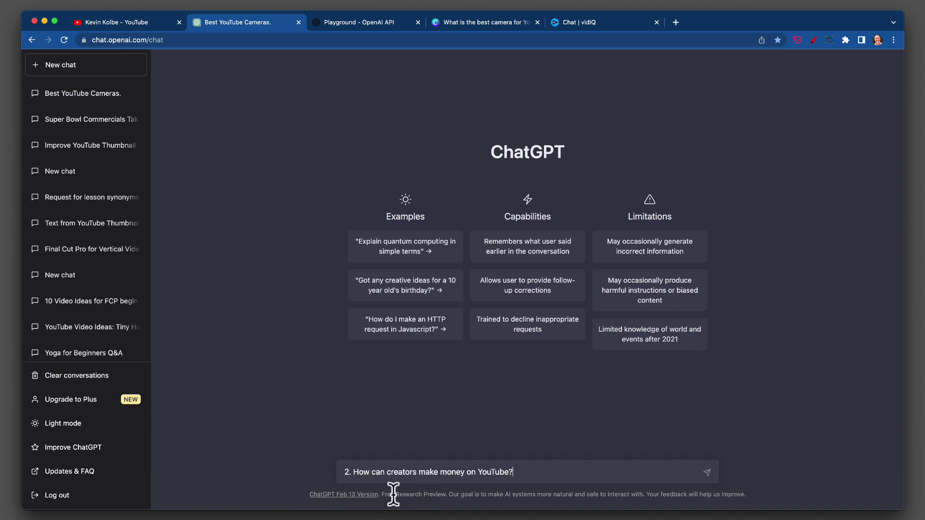
click(354, 473)
key(BackSpace)
key(BackSpace)
key(BackSpace)
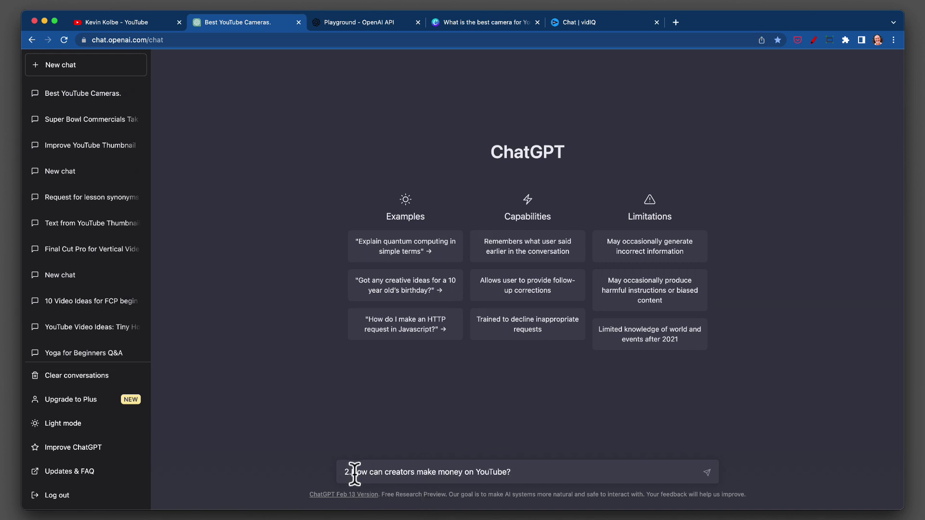
drag(505, 472, 344, 472)
key(super+c)
click(634, 474)
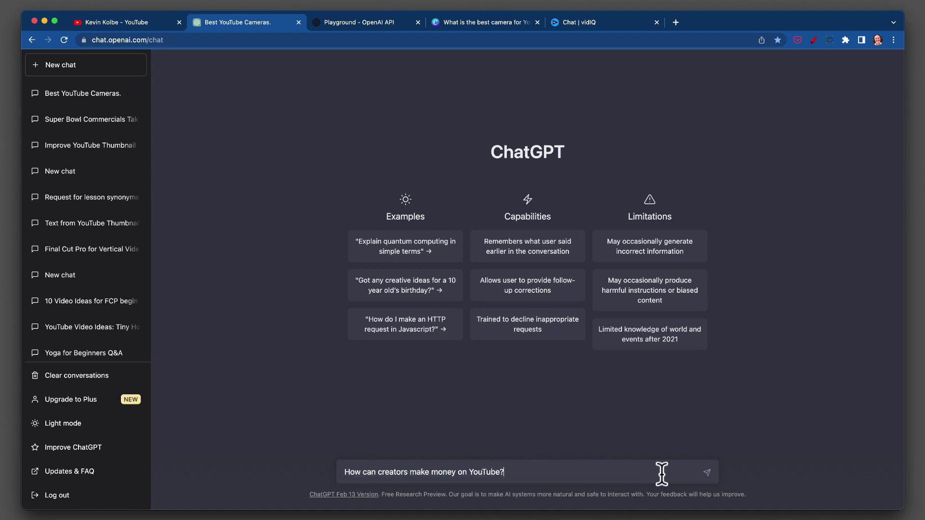
click(706, 474)
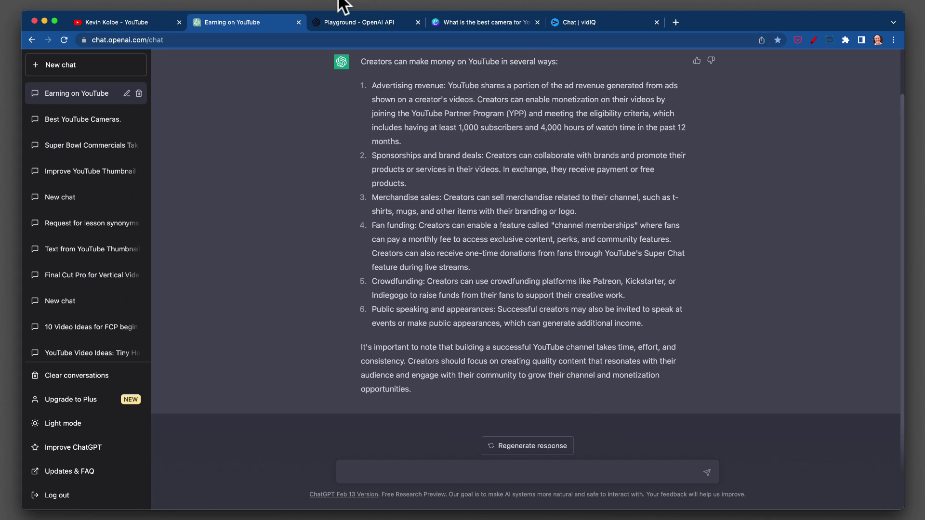
click(342, 22)
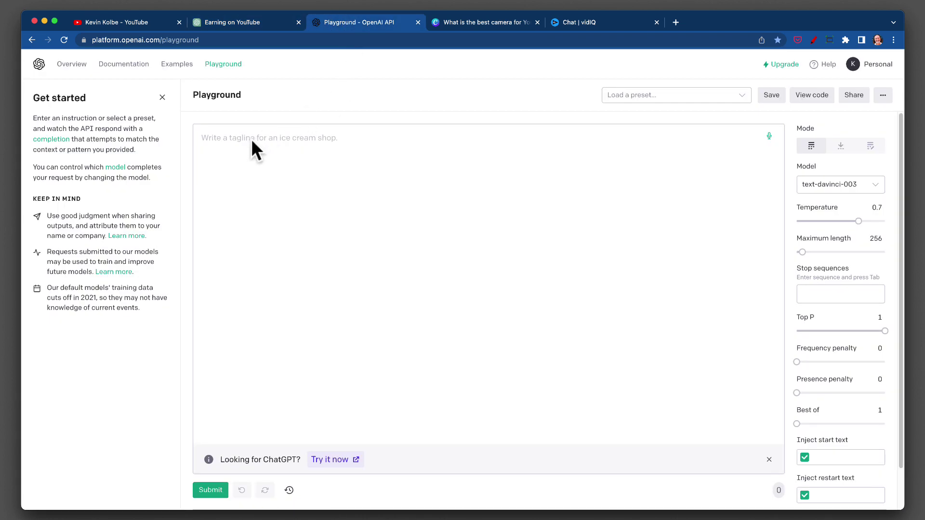
Paste the money-making question into the Playground prompt and generate a completion
key(super+v)
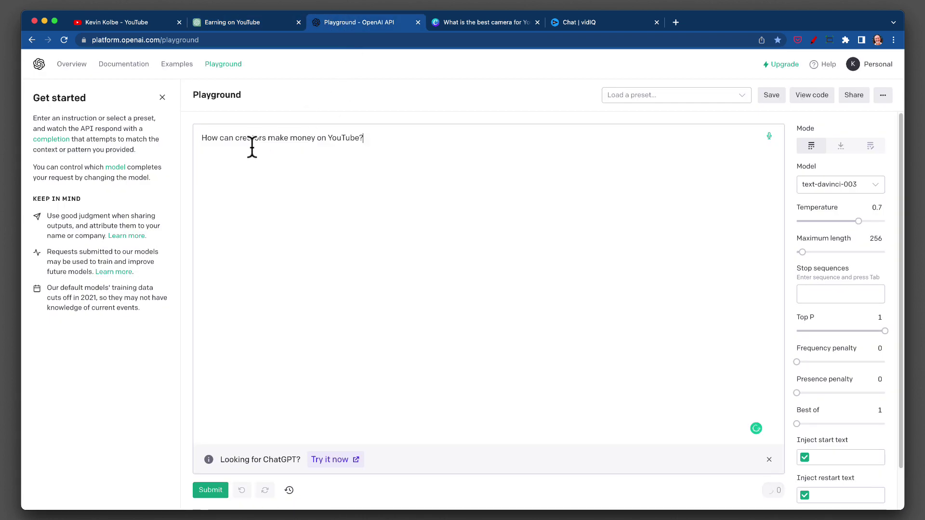
click(212, 491)
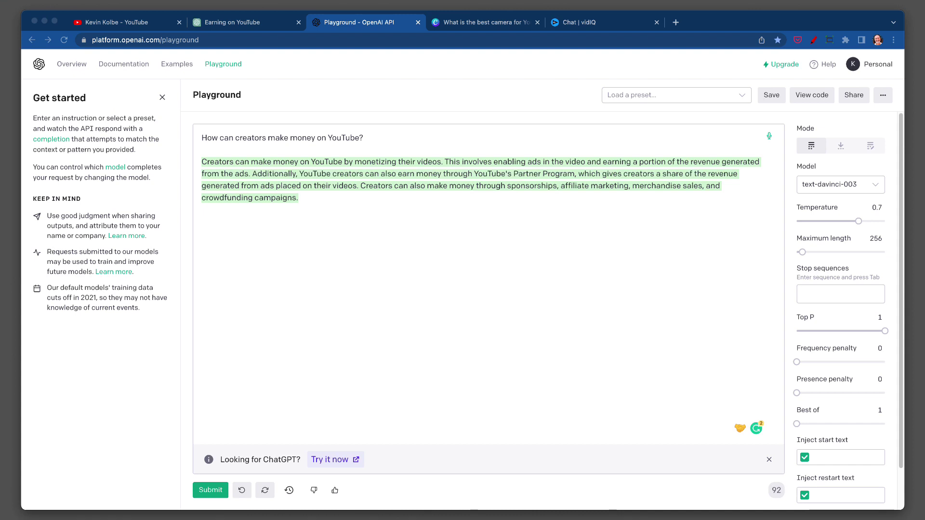
click(520, 400)
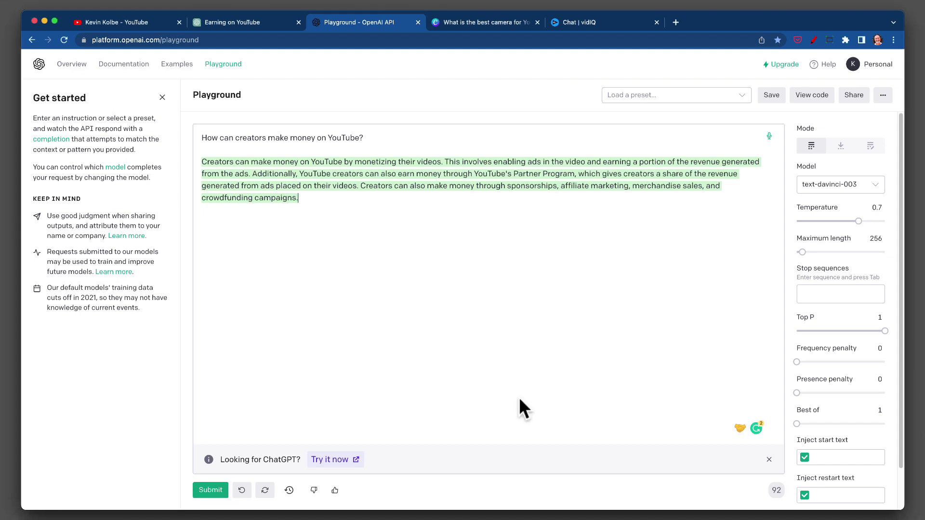
click(472, 20)
Have Magic Write generate a paragraph on how creators make money on YouTube
click(285, 170)
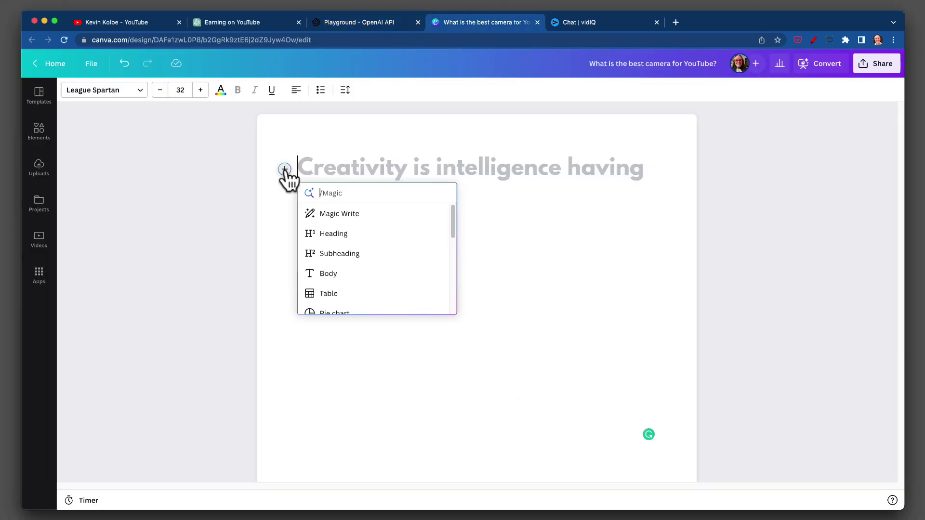
click(332, 215)
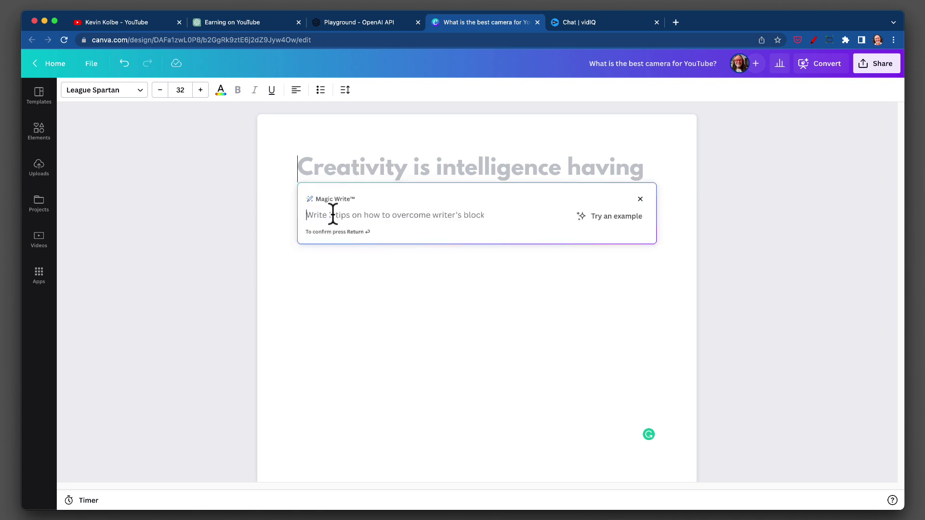
key(super+v)
key(Return)
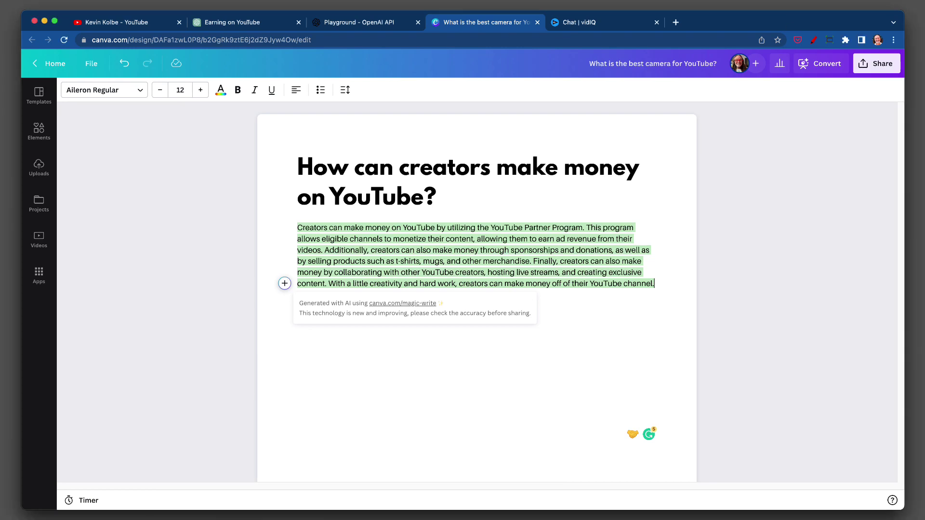
click(589, 20)
click(346, 455)
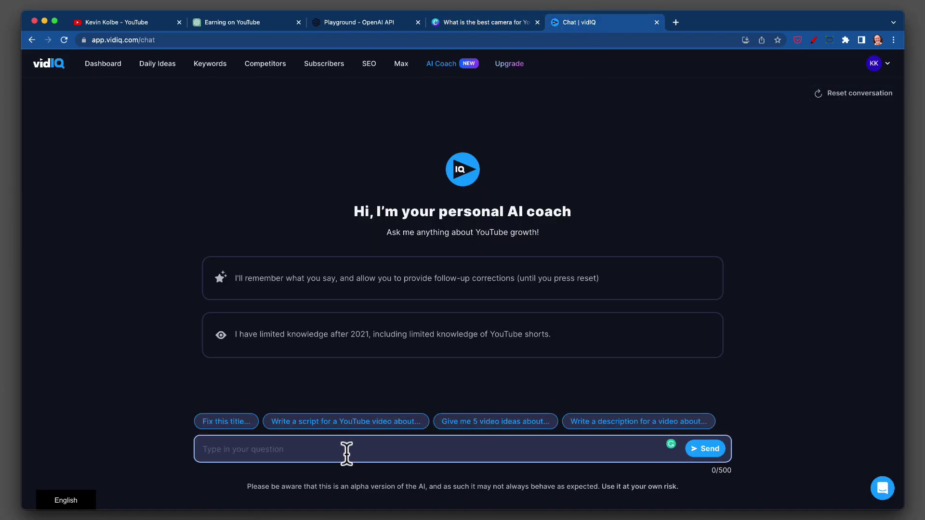
Paste the money-making question into vidIQ's AI coach and send it
key(super+v)
click(705, 449)
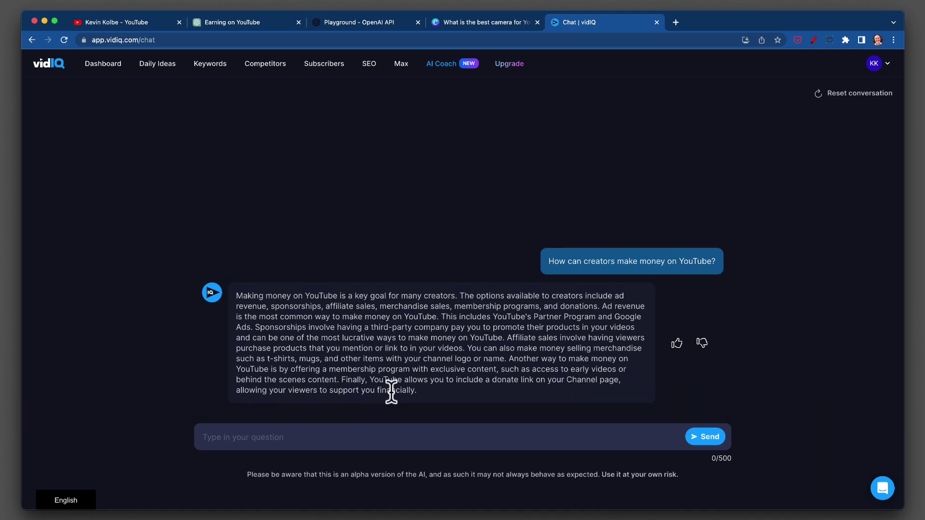
Compare the money-making answers in Canva, Playground, ChatGPT and vidIQ, then return to an empty ChatGPT chat
click(479, 24)
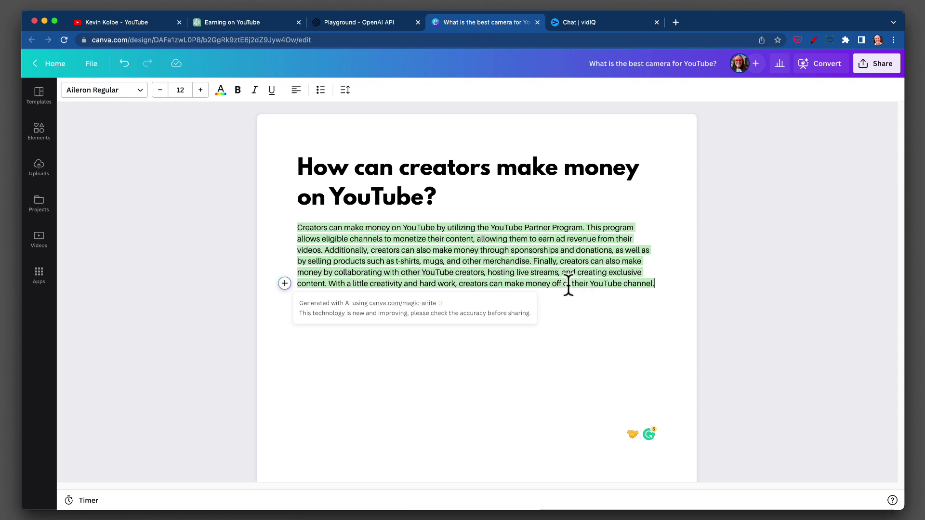
click(379, 24)
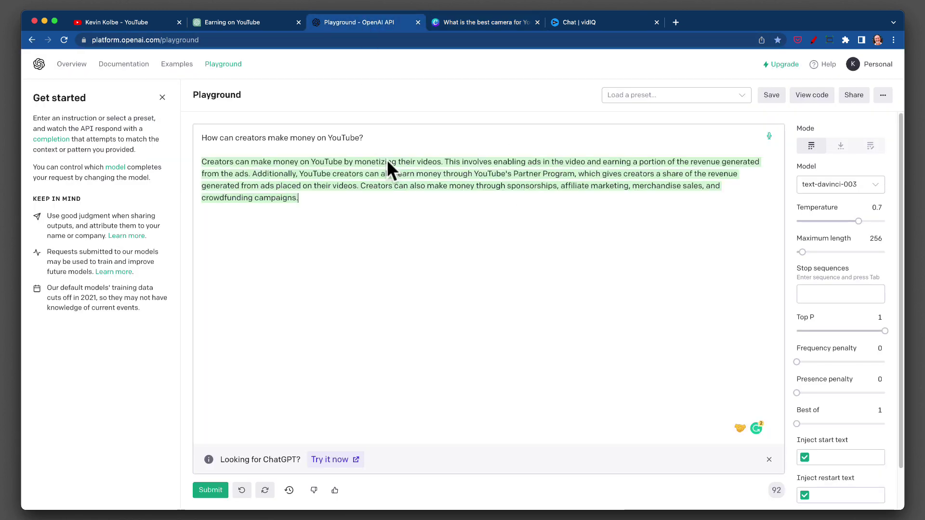
click(238, 22)
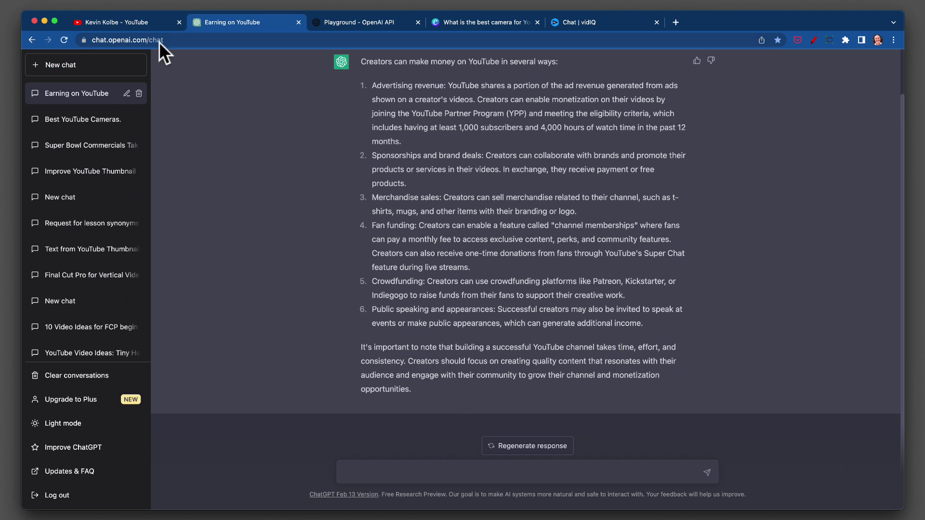
click(618, 25)
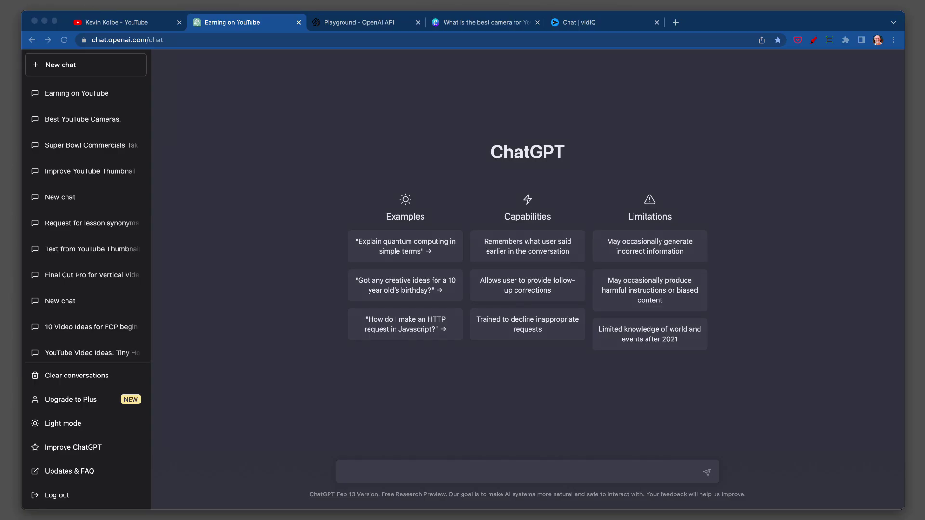
click(458, 418)
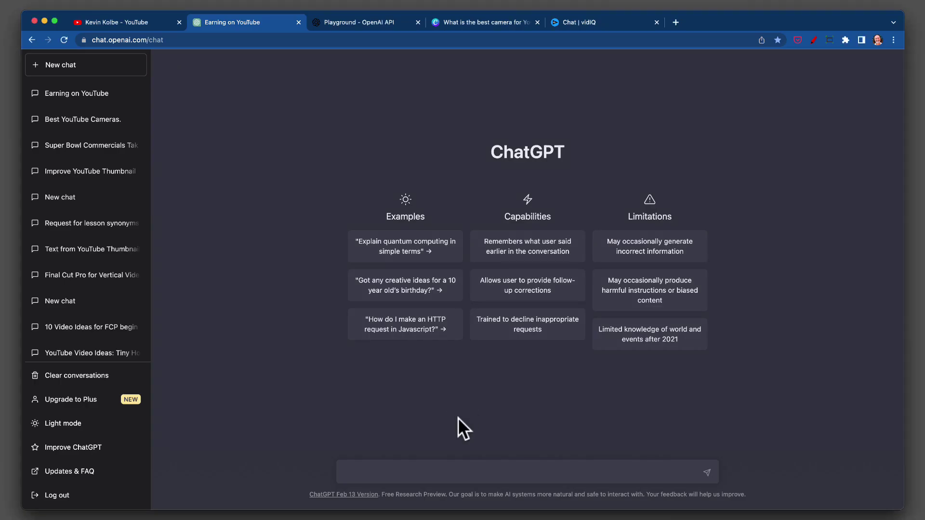
Send ChatGPT the prompt 'Give me 10 video ideas about Final Cut Pro.'
click(390, 467)
text(Give me 10 video ideas about Final Cut Pro.)
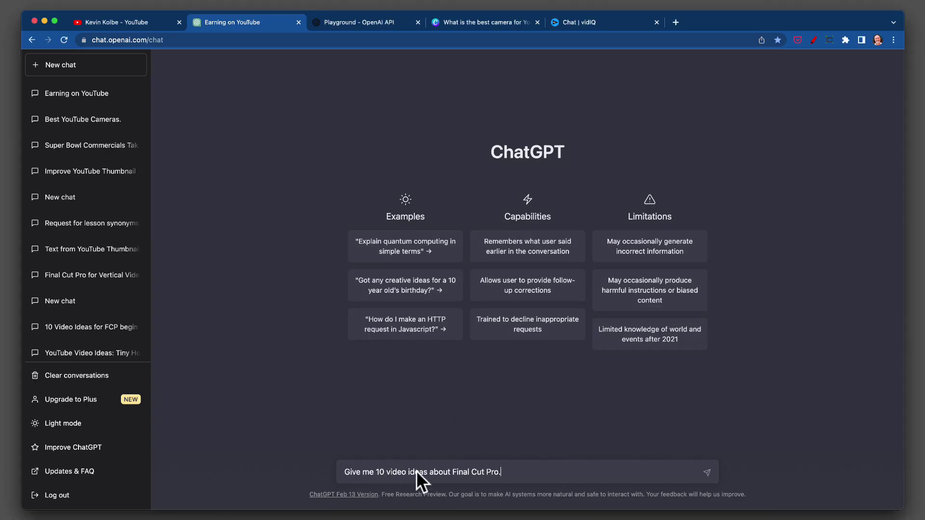
click(708, 473)
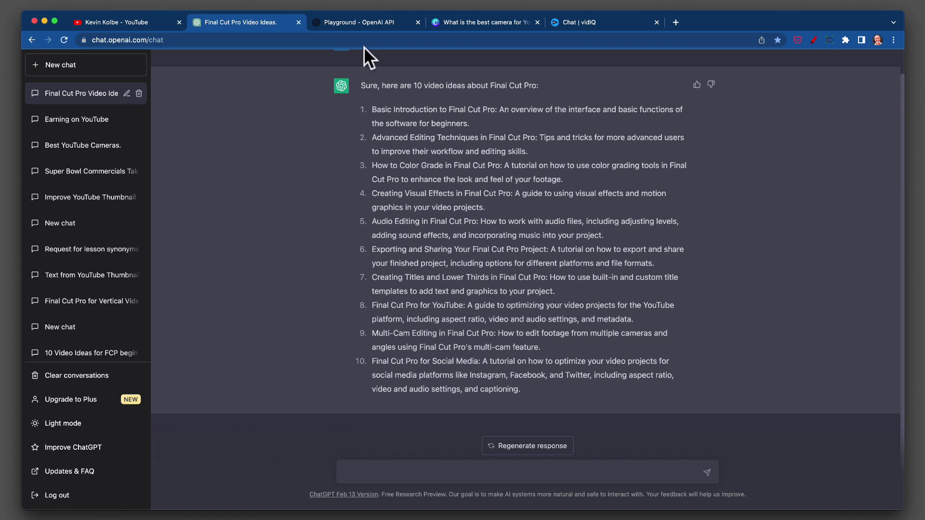
click(358, 21)
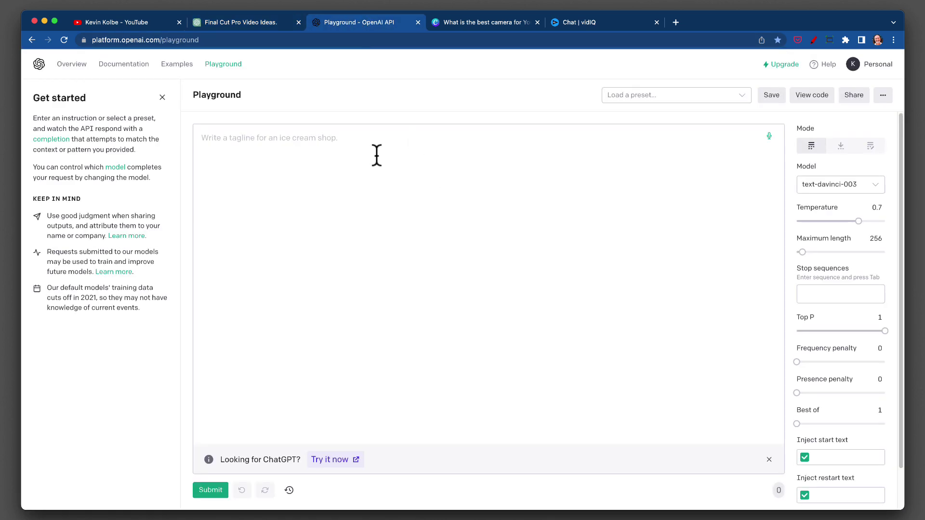
Submit 'Give me 10 video ideas about Final Cut Pro.' in Playground for a ten-item completion
text(Give me 10 video ideas about Final Cut Pro.)
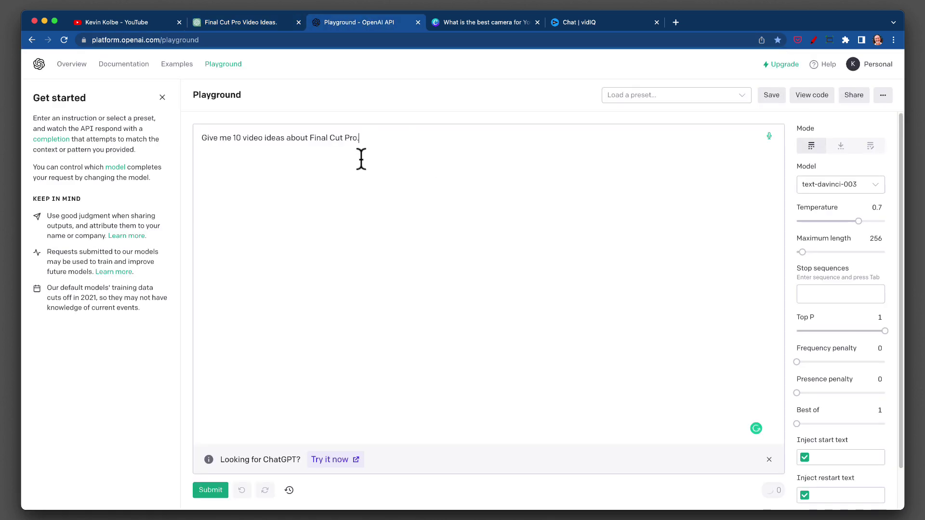
click(211, 490)
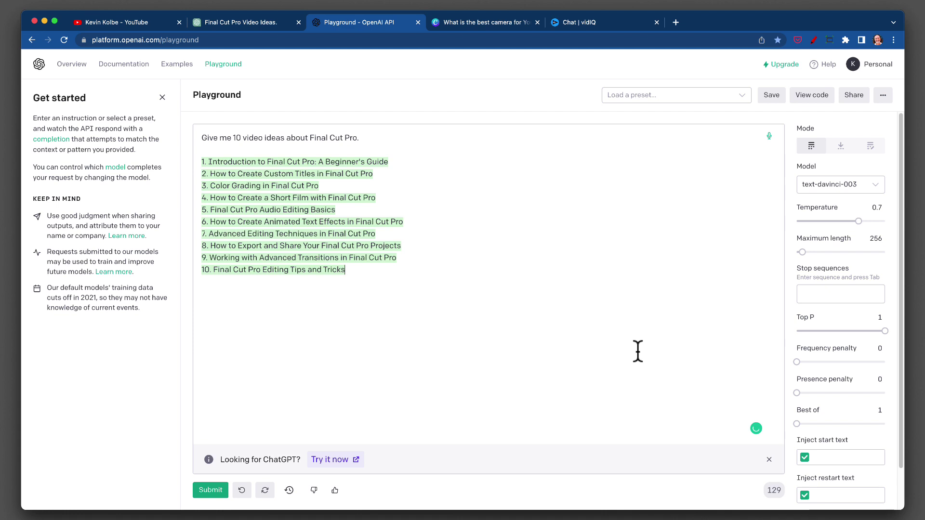
click(474, 22)
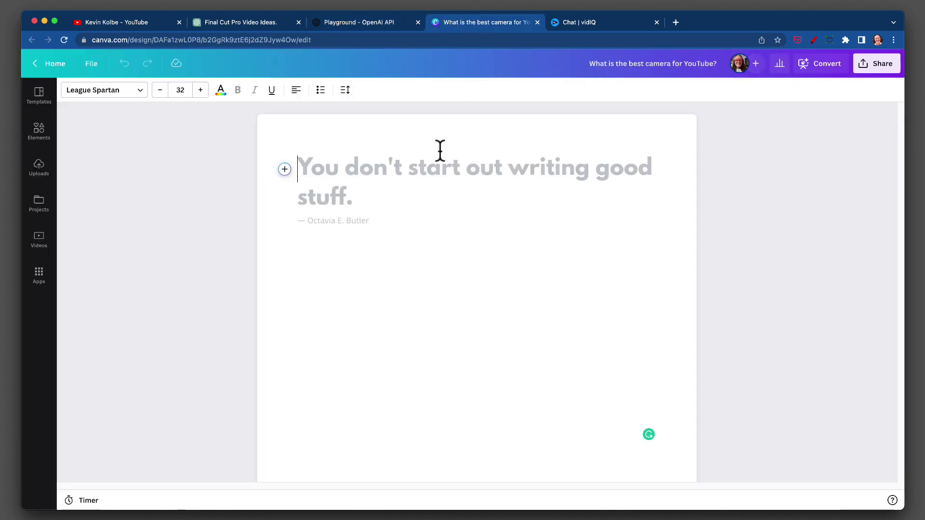
Use Magic Write in the Canva doc with the Final Cut Pro prompt to generate ten ideas
click(285, 169)
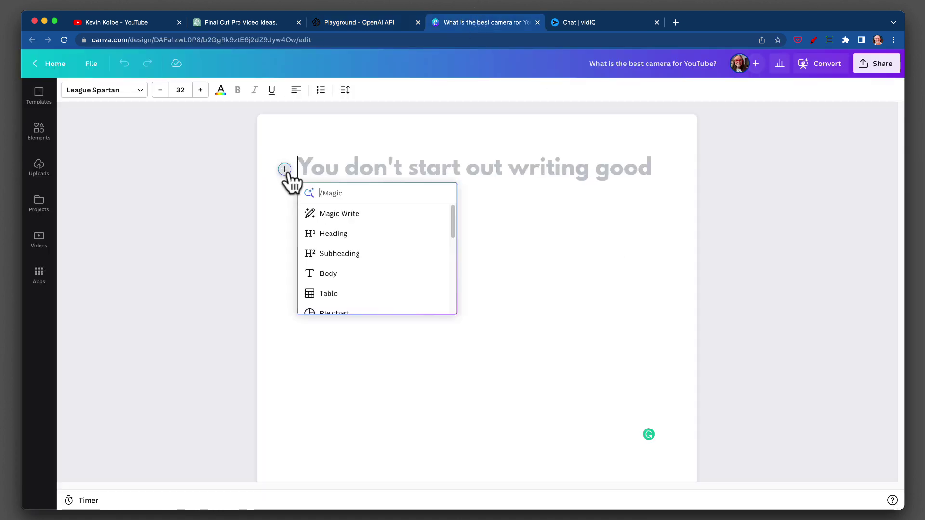
click(320, 215)
text(Give me 10 video ideas about Final Cut Pro.)
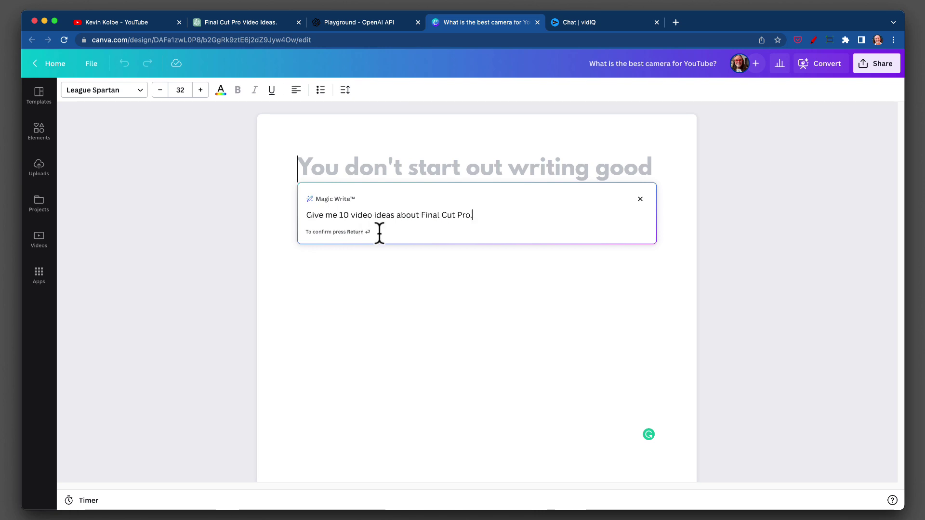
key(Return)
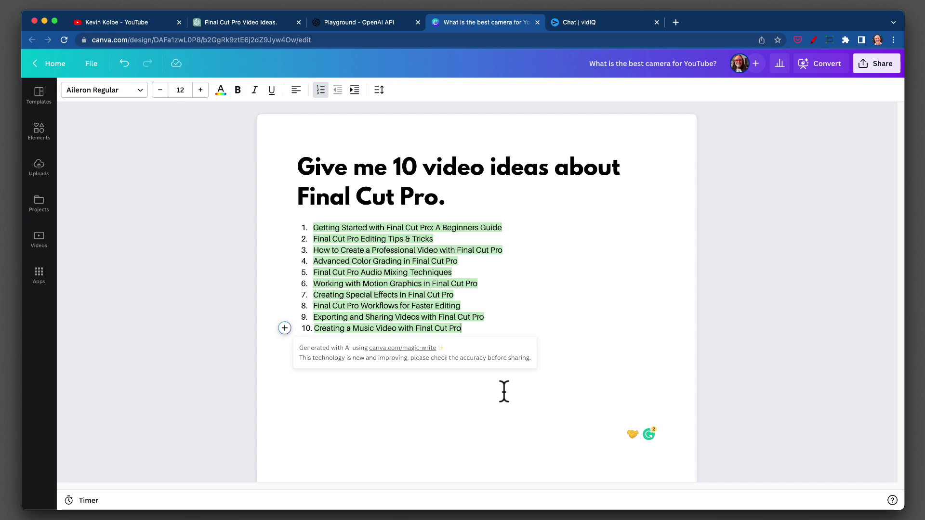
key(super+Tab)
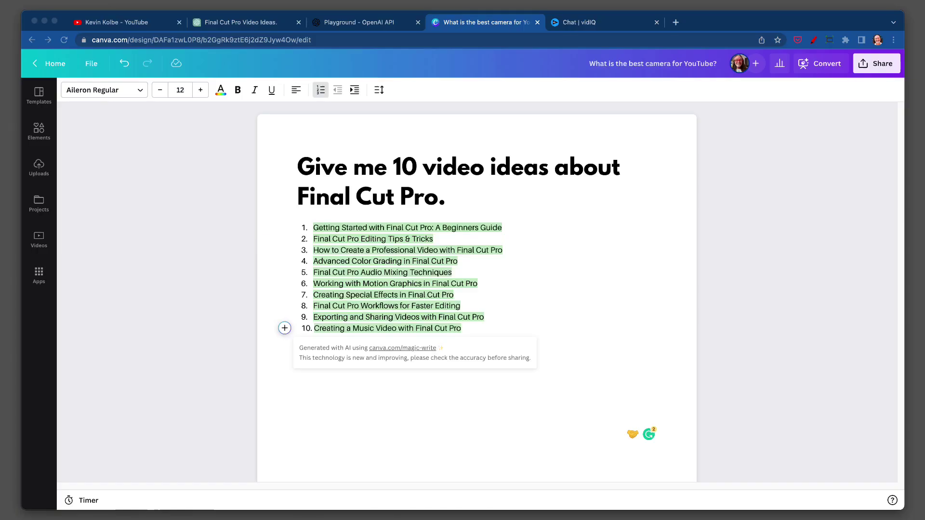
click(682, 320)
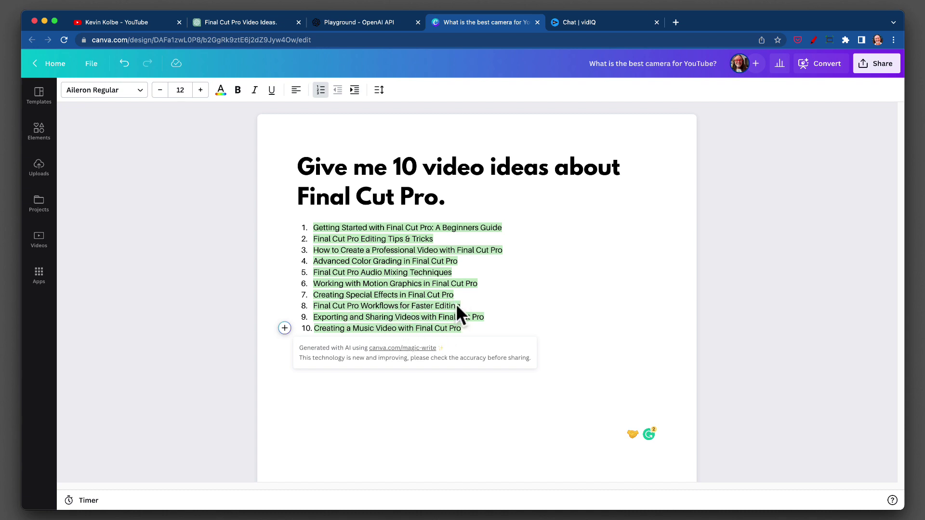
click(590, 28)
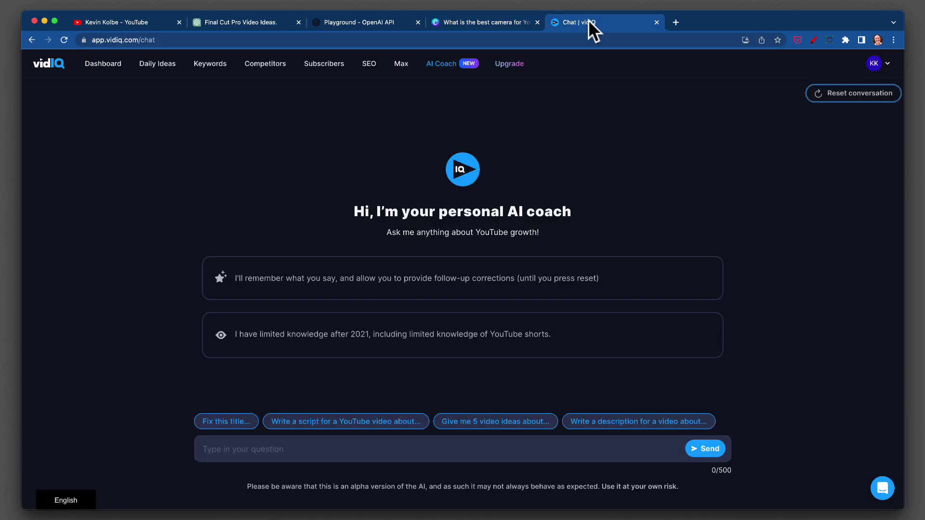
Ask vidIQ's AI coach 'Give me 10 video ideas about Final Cut Pro.'
click(293, 457)
text(Give me 10 video ideas about Final Cut Pro.)
click(699, 450)
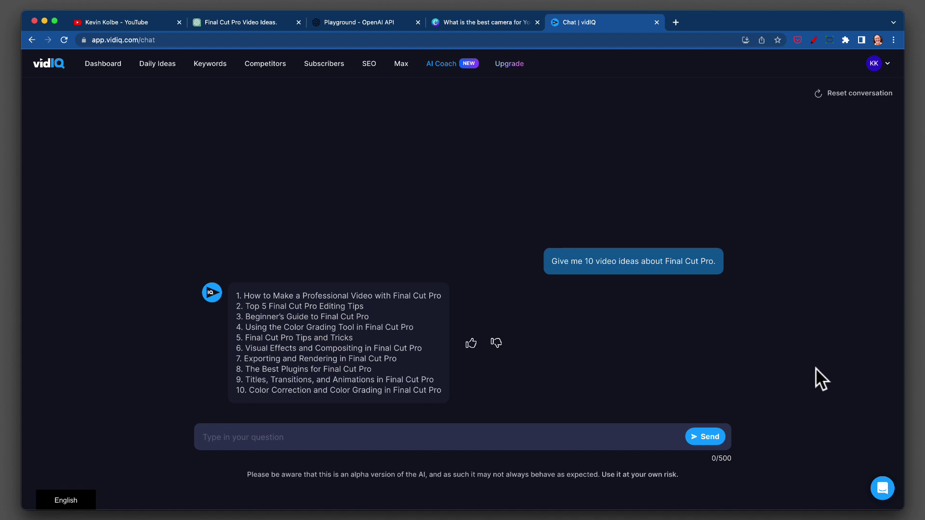
click(485, 22)
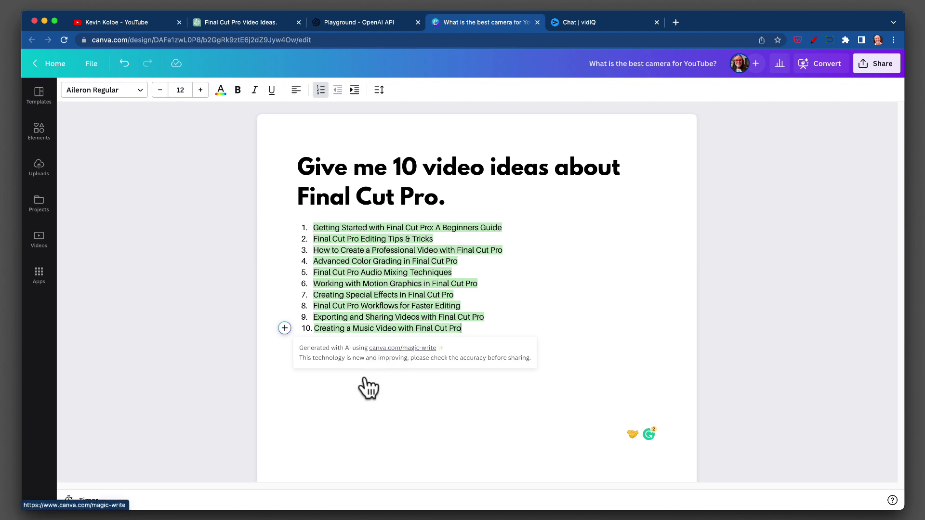
Review the Playground list, then reopen ChatGPT's 'Final Cut Pro Video Ideas' conversation
click(363, 22)
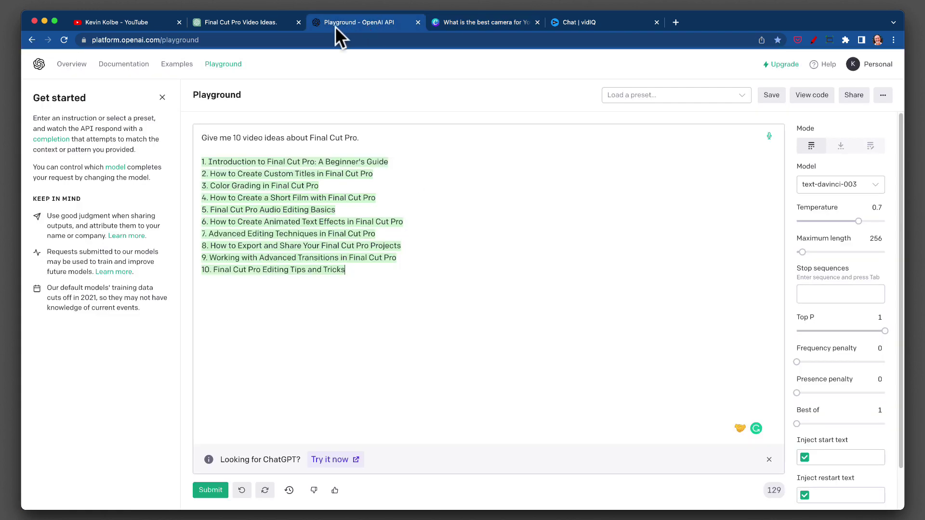
click(238, 19)
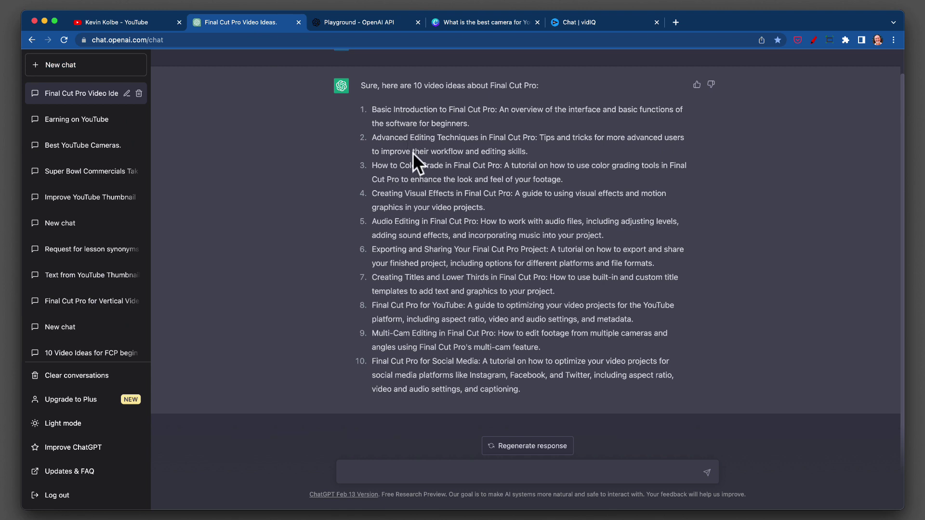